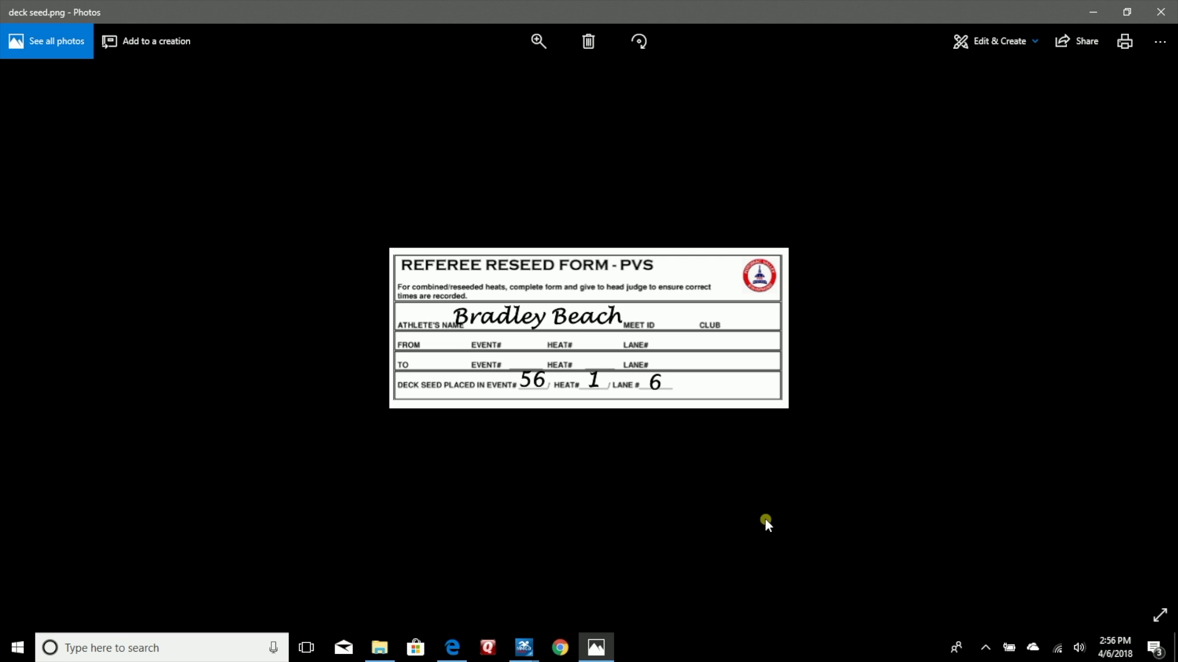
# Switch to Meet Manager, close the Events window and dismiss the port error to work on event 56, heat 1.
pyautogui.click(523, 648)
pyautogui.click(578, 587)
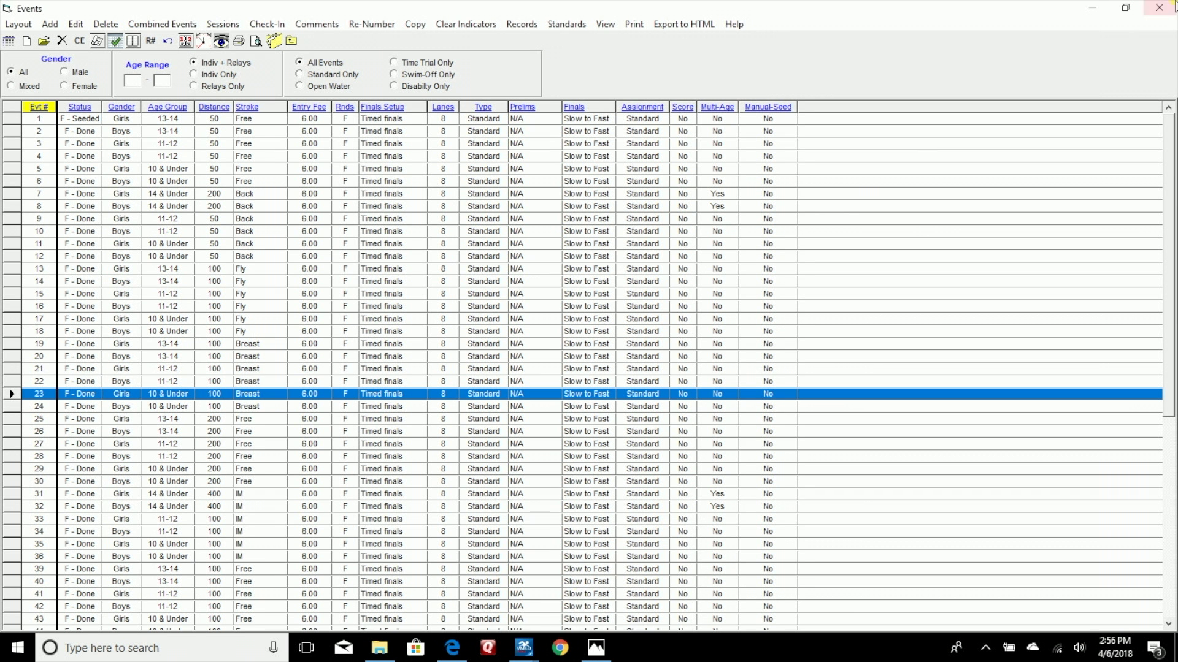
pyautogui.click(1163, 7)
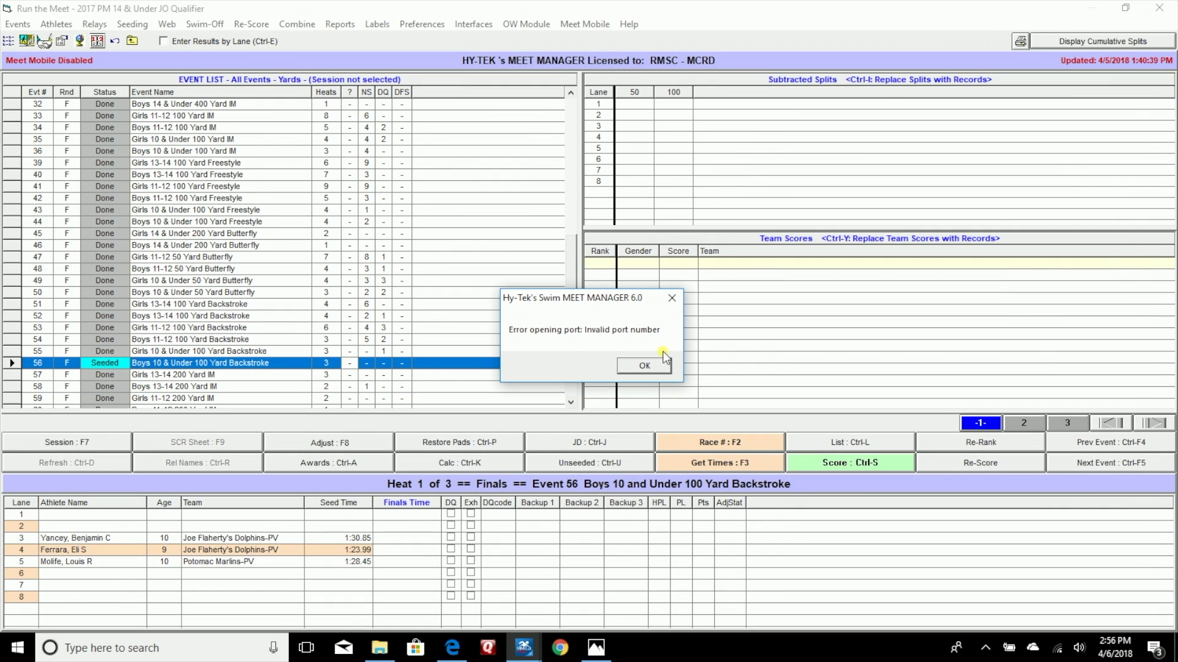
pyautogui.click(644, 365)
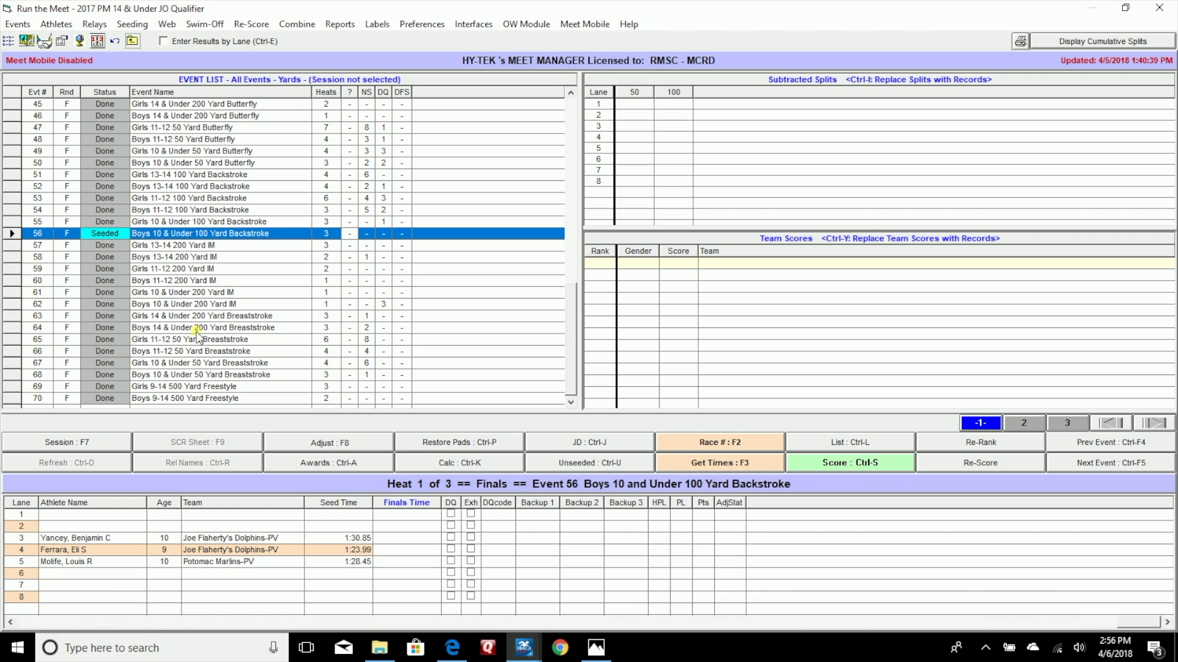
# Put the deck-seeded swimmer back into heat 1, lane 6 of event 56 and scratch that entry again.
pyautogui.click(107, 574)
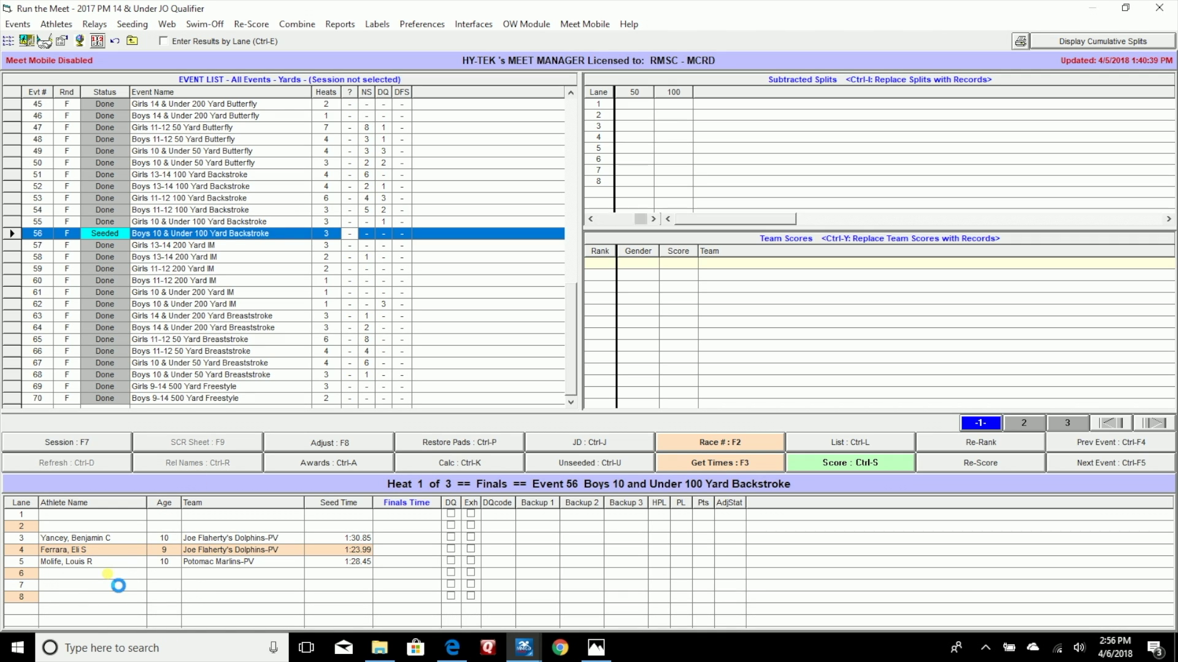
pyautogui.rightClick(107, 574)
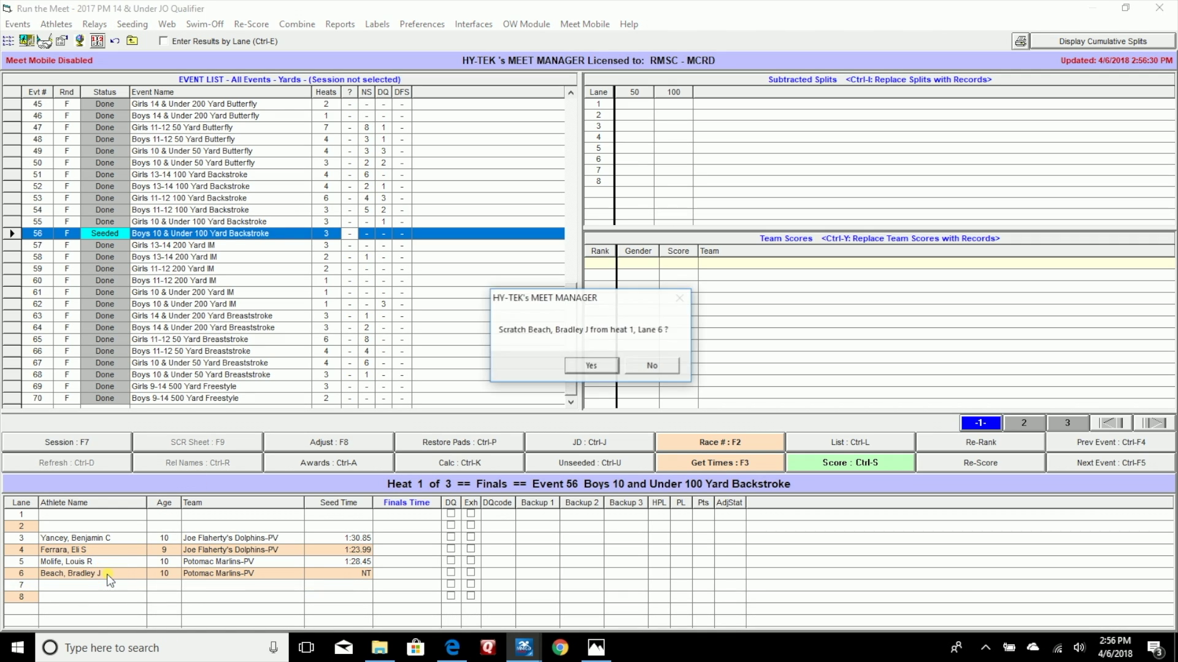
pyautogui.click(589, 363)
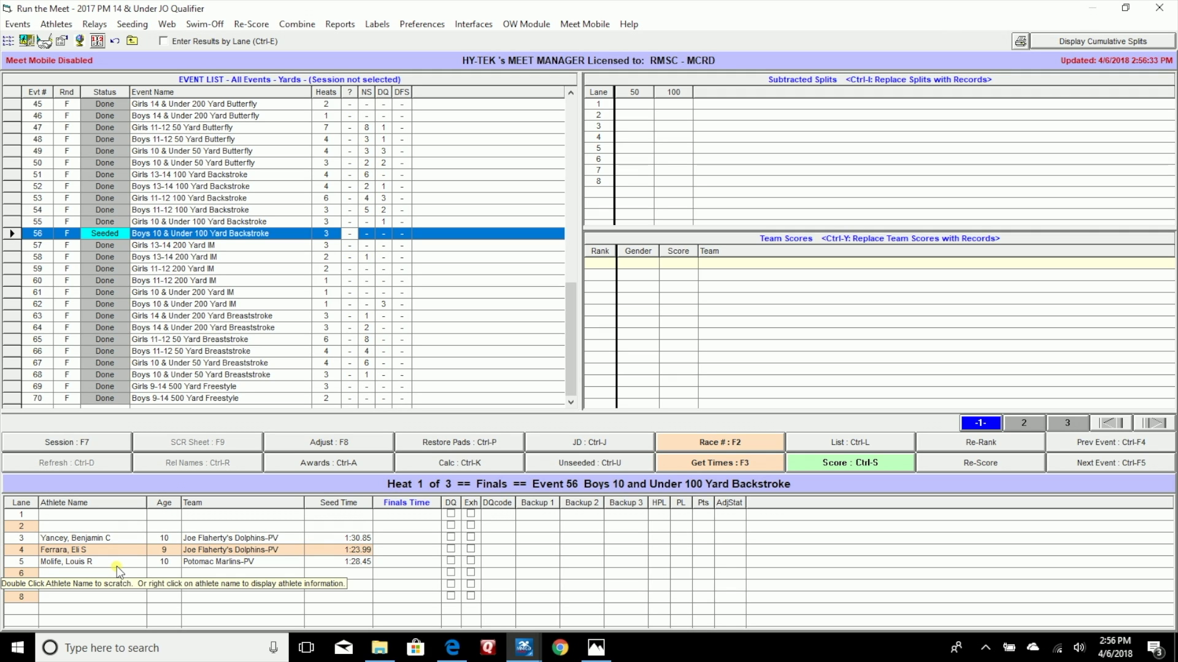
# Adjust event 56 by choosing the deck-seeded swimmer from the athlete list for the empty heat 1, lane 6.
pyautogui.click(338, 443)
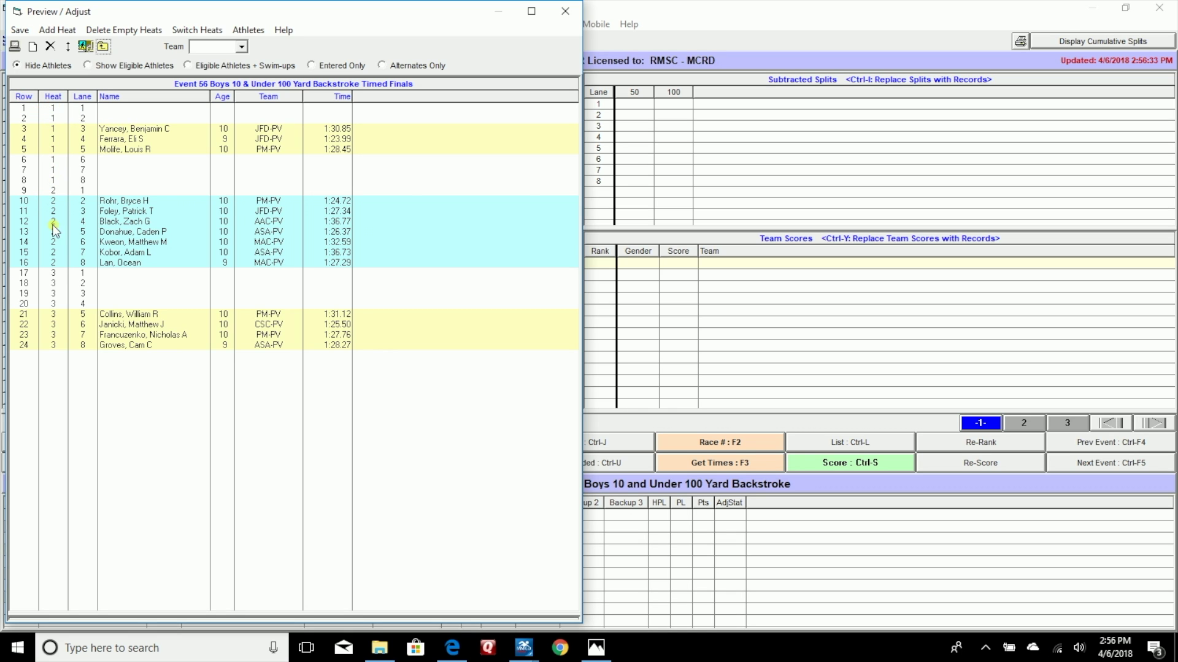
pyautogui.doubleClick(106, 160)
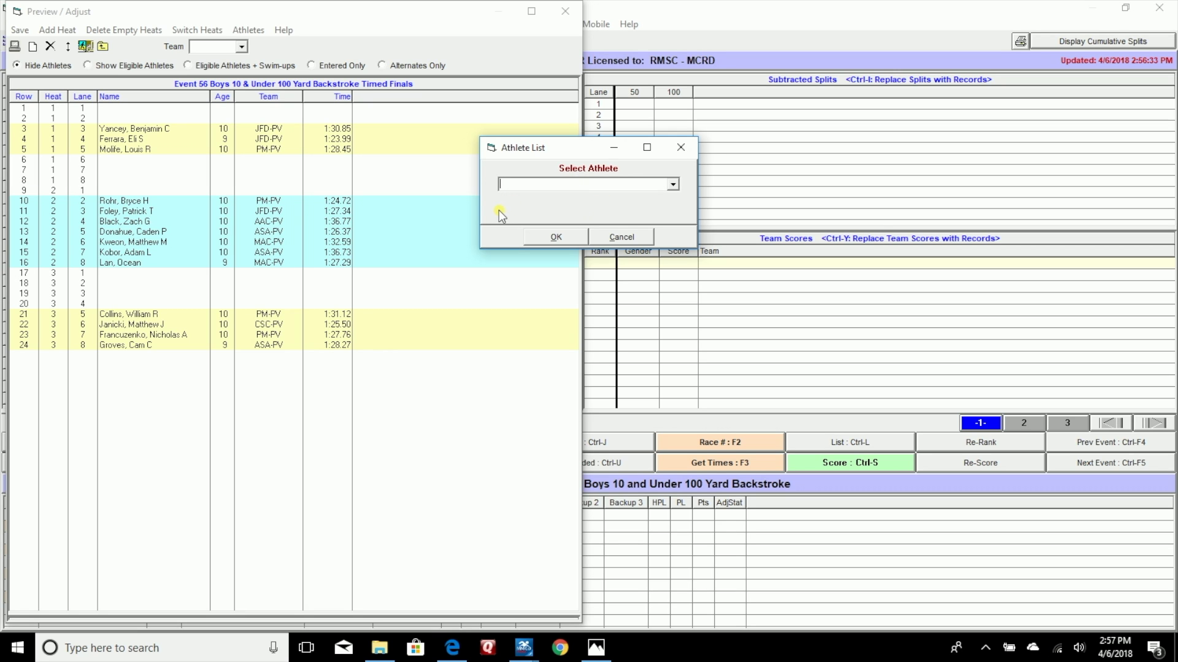
pyautogui.write('beach')
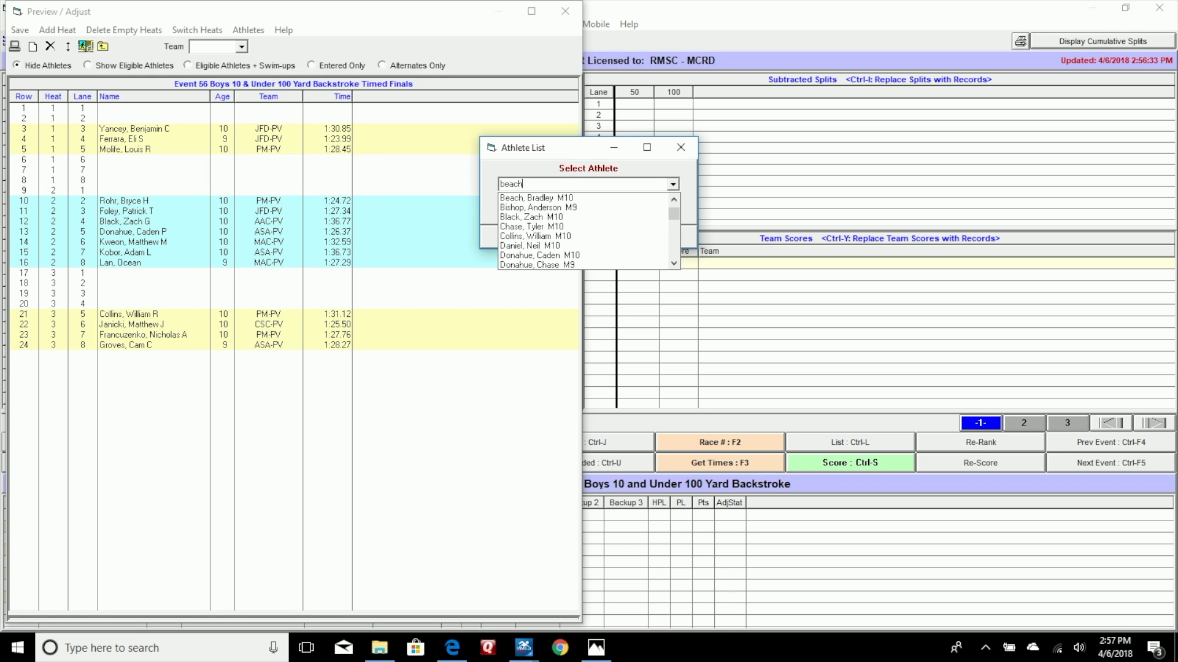
pyautogui.press('Down')
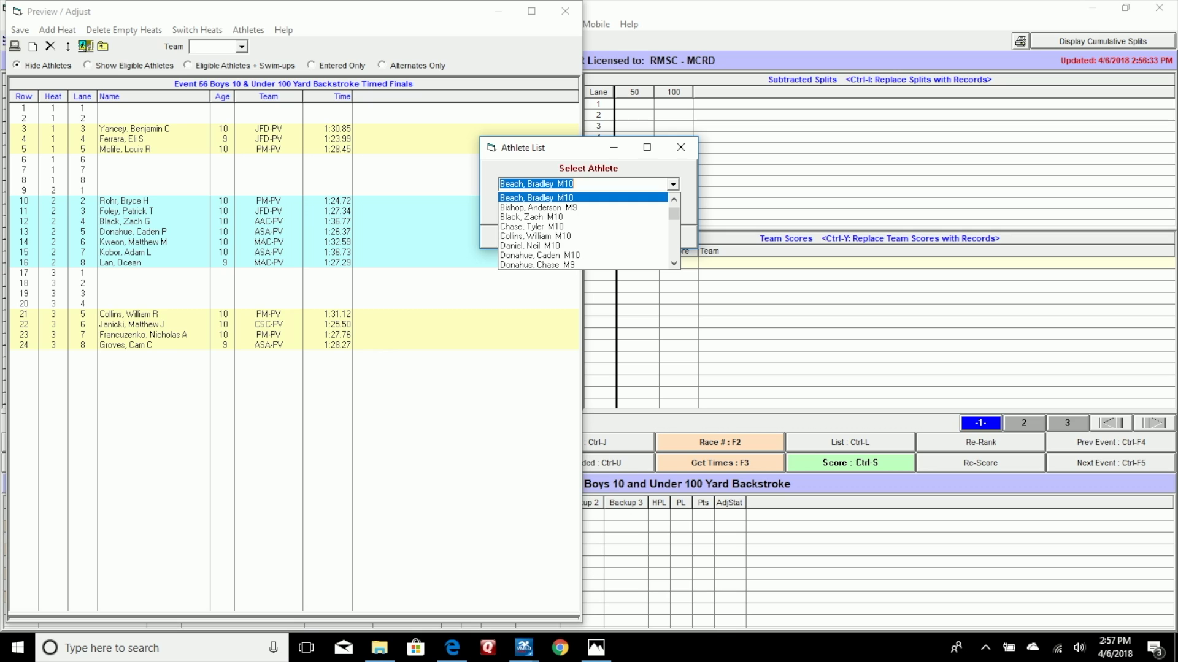
pyautogui.press('Return')
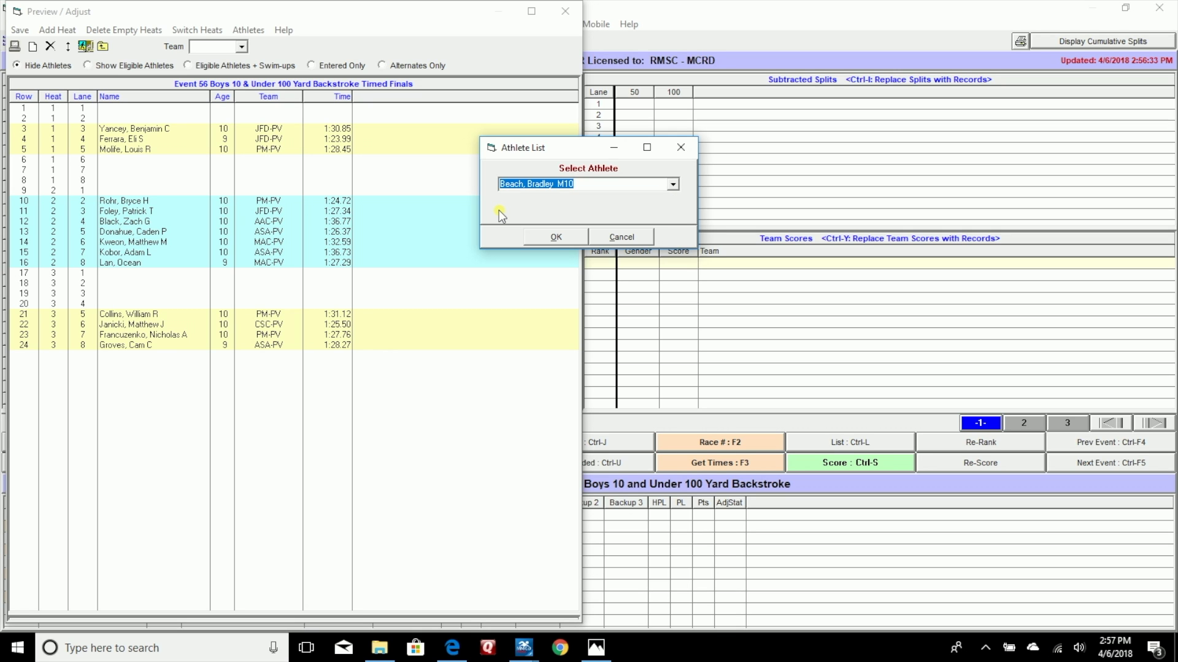
pyautogui.click(555, 238)
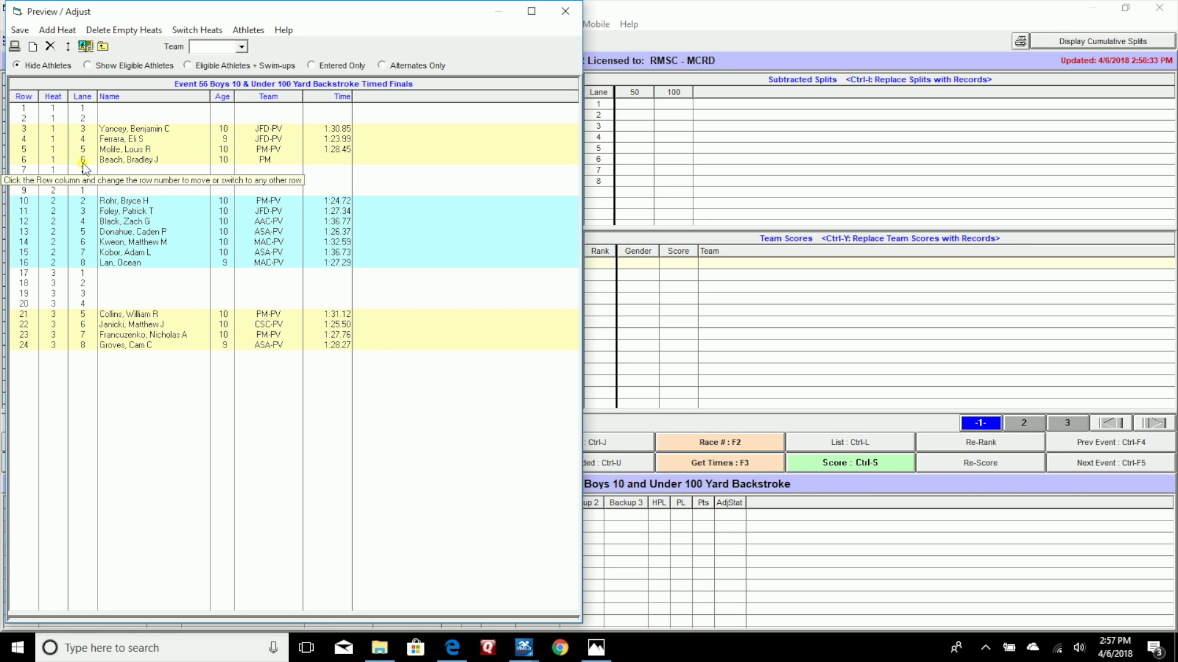
# Save the lane adjustment for event 56 and return to the Run the Meet screen, dismissing the port error.
pyautogui.click(19, 29)
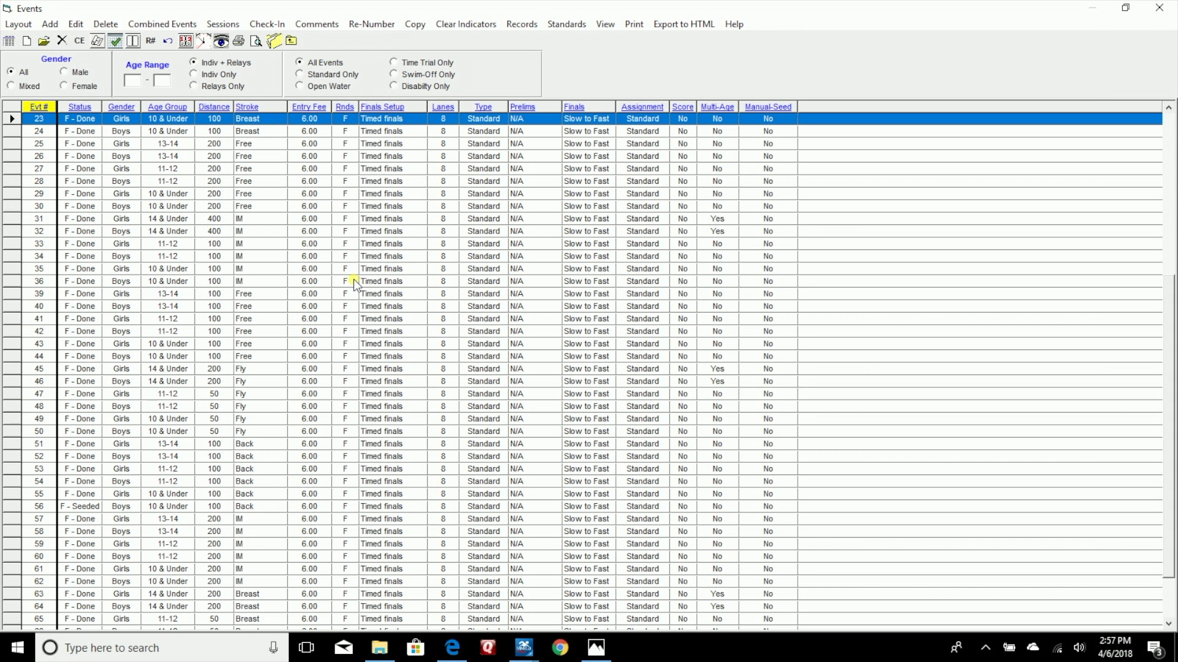
pyautogui.click(1158, 8)
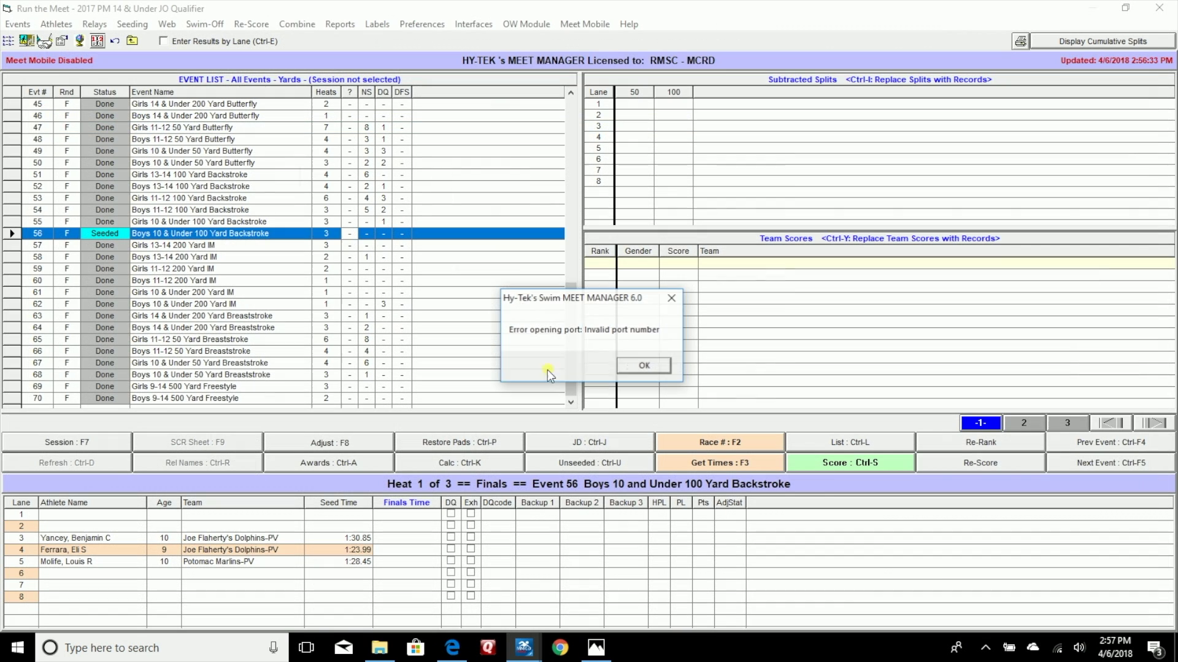
pyautogui.click(655, 367)
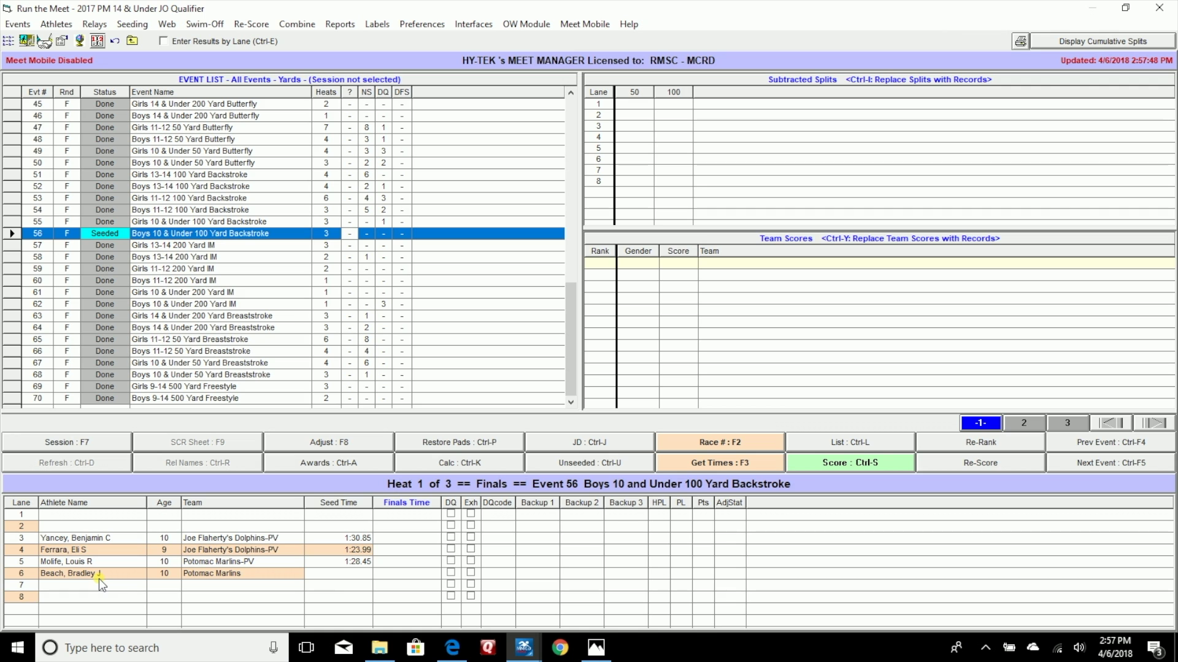
# Reopen the heat adjustment for event 56 and scratch the swimmer in heat 1, lane 6.
pyautogui.click(317, 443)
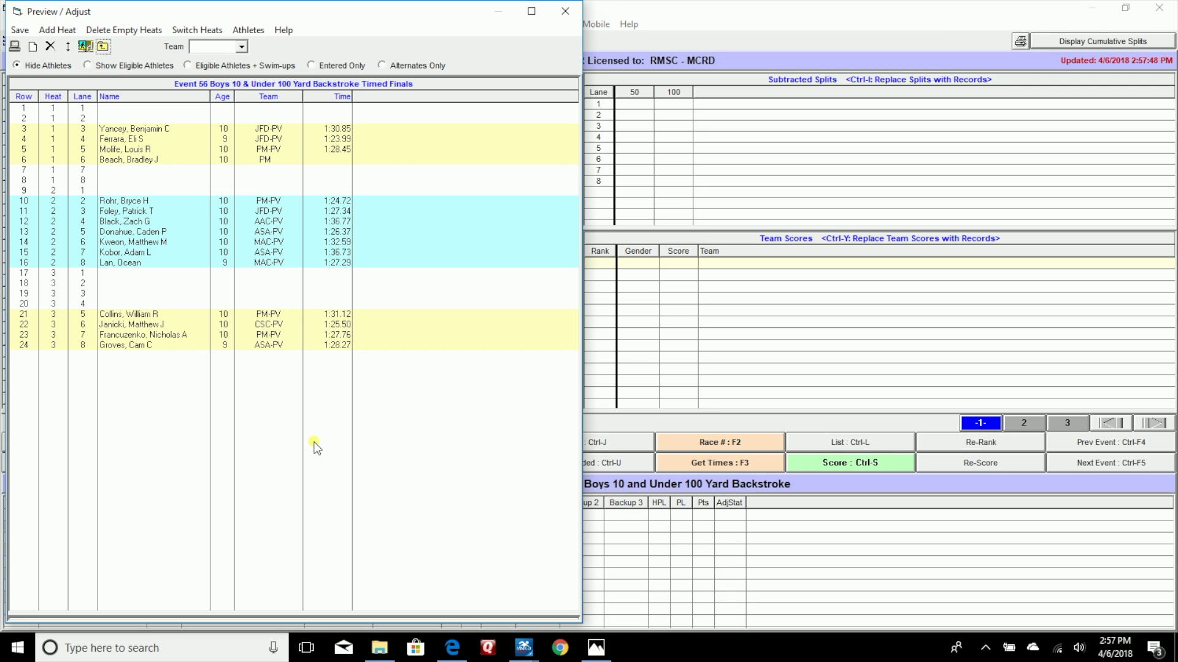
pyautogui.doubleClick(150, 159)
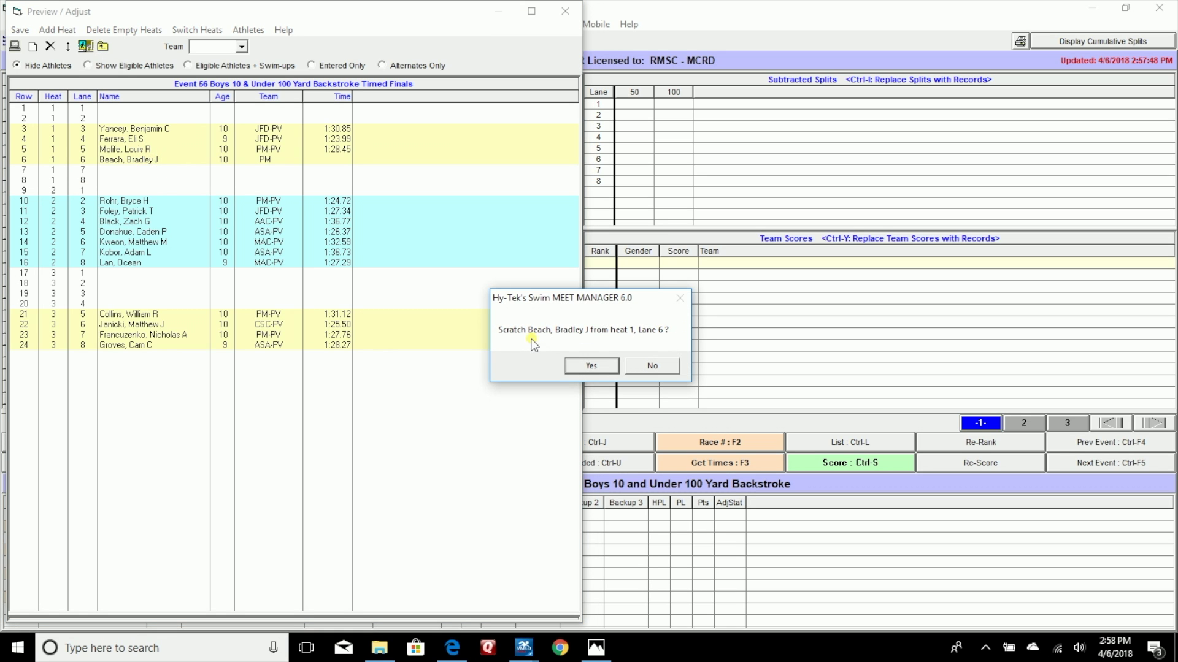
pyautogui.click(584, 363)
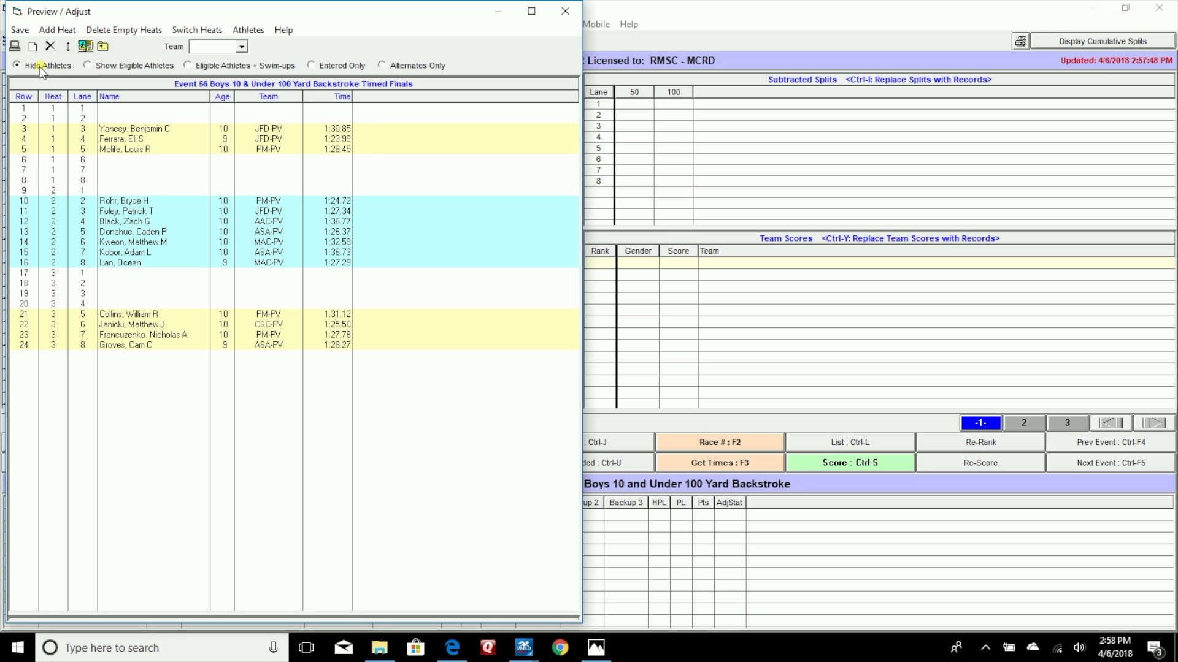
# Show the eligible athletes for event 56 and filter the list to the Potomac Marlins (PM-PV) team.
pyautogui.click(87, 64)
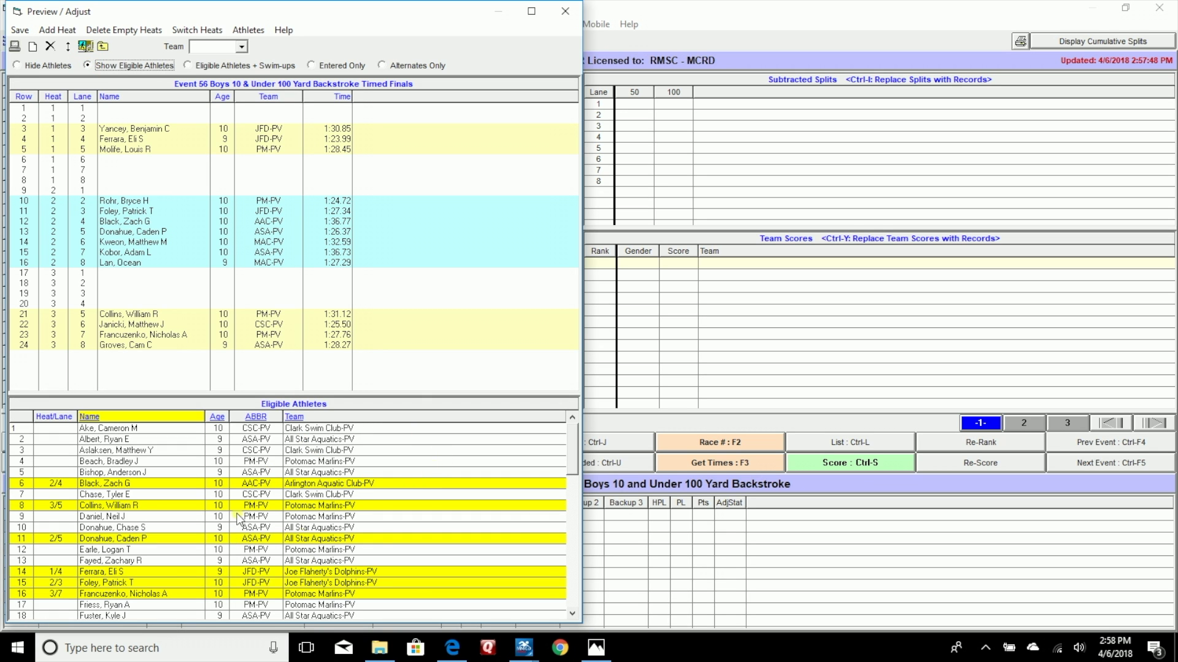
pyautogui.scroll(-6, 477, 488)
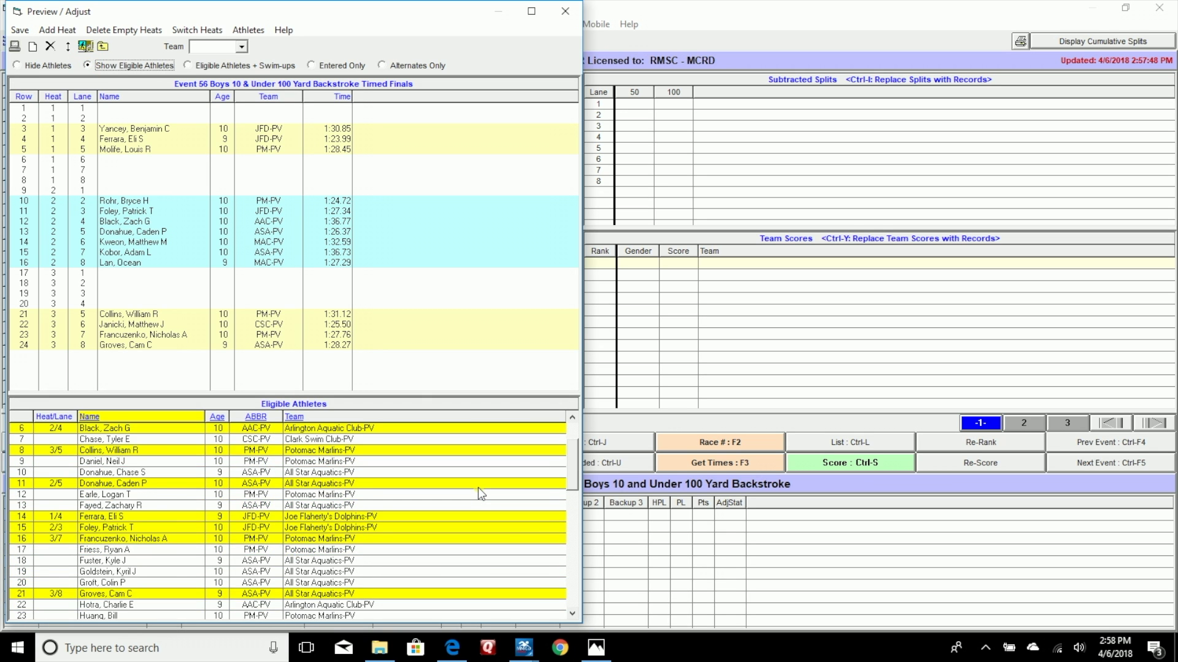
pyautogui.scroll(-8, 477, 487)
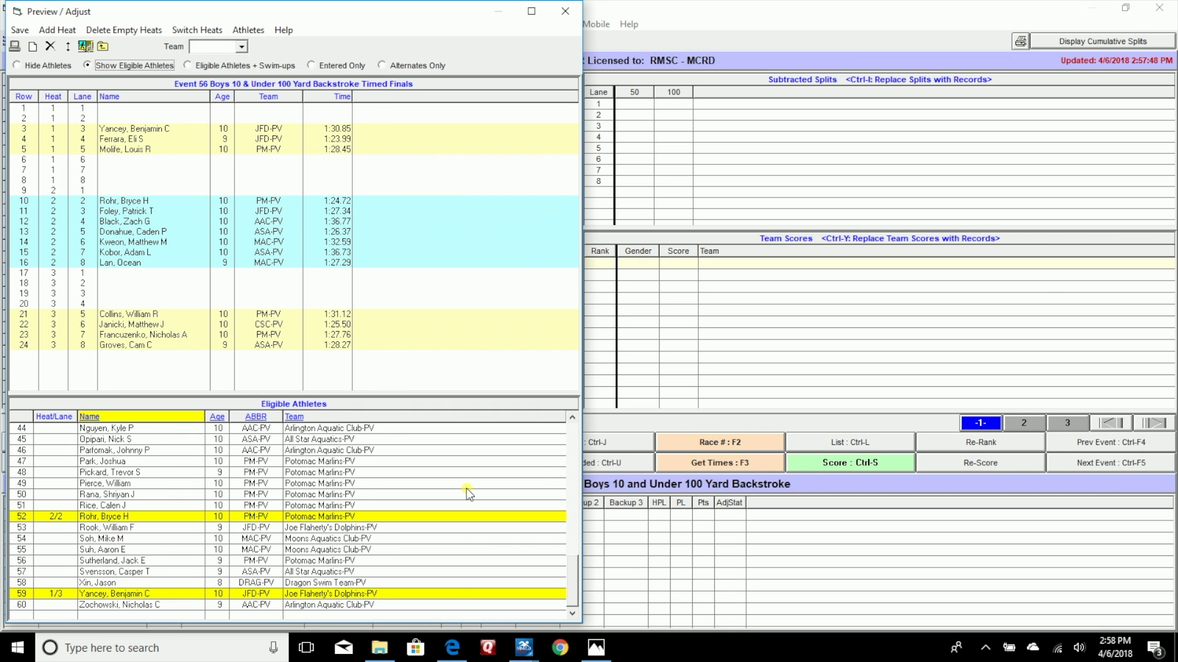
pyautogui.scroll(8, 467, 488)
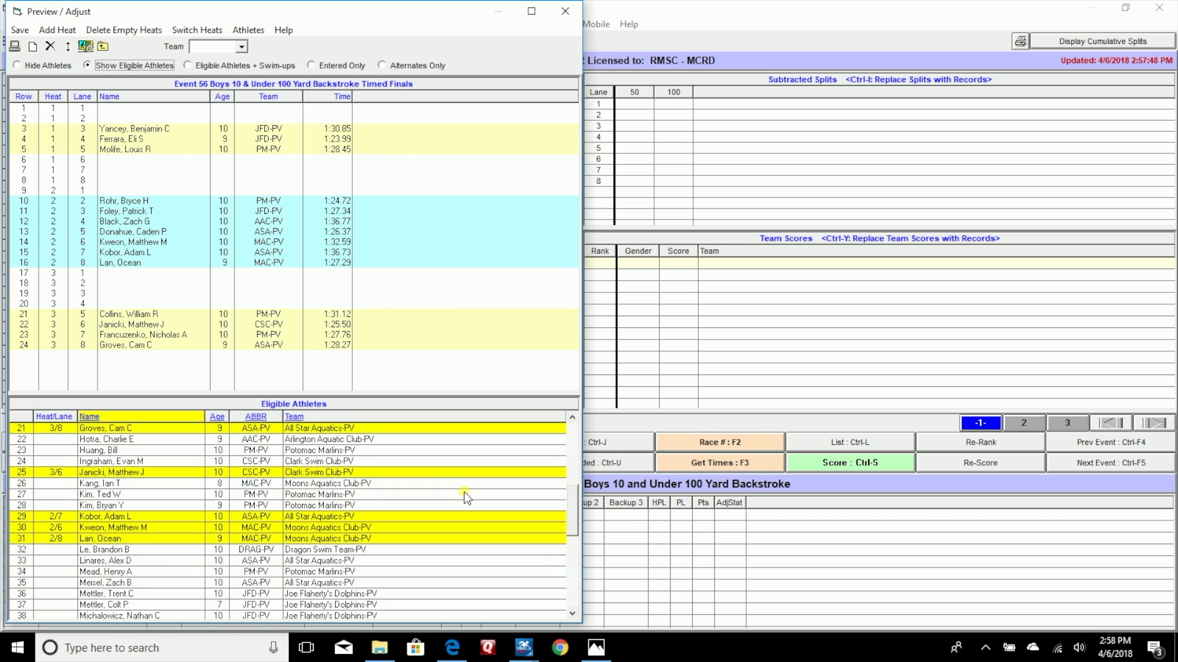
pyautogui.scroll(7, 465, 497)
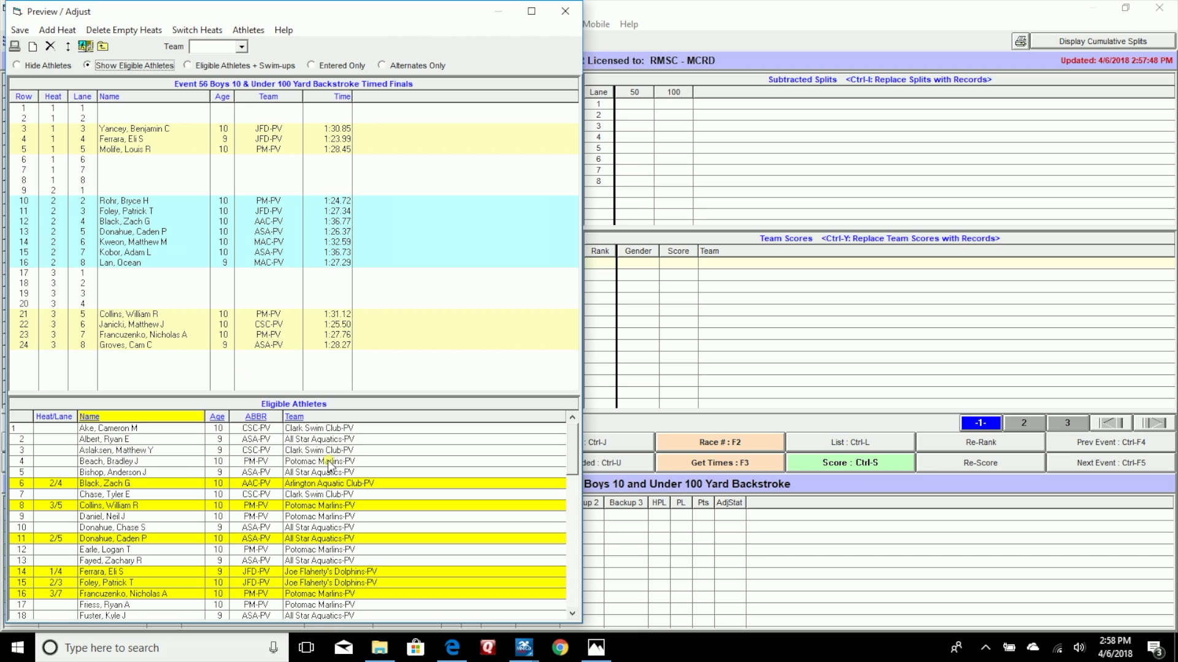
pyautogui.click(242, 47)
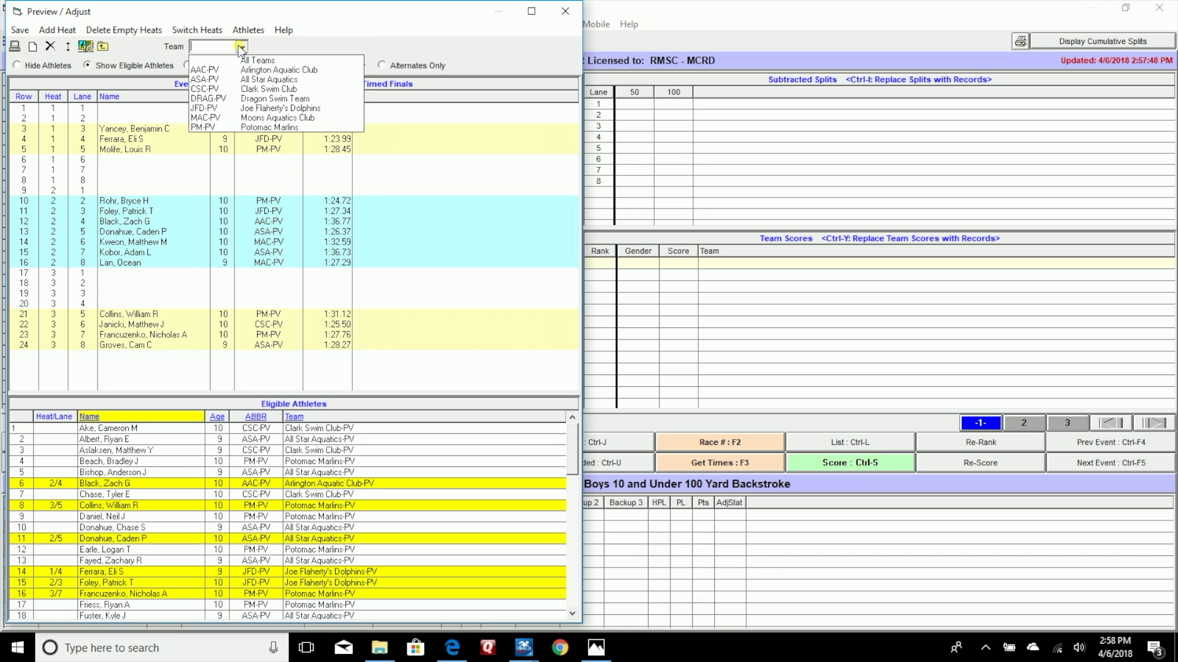
pyautogui.click(242, 127)
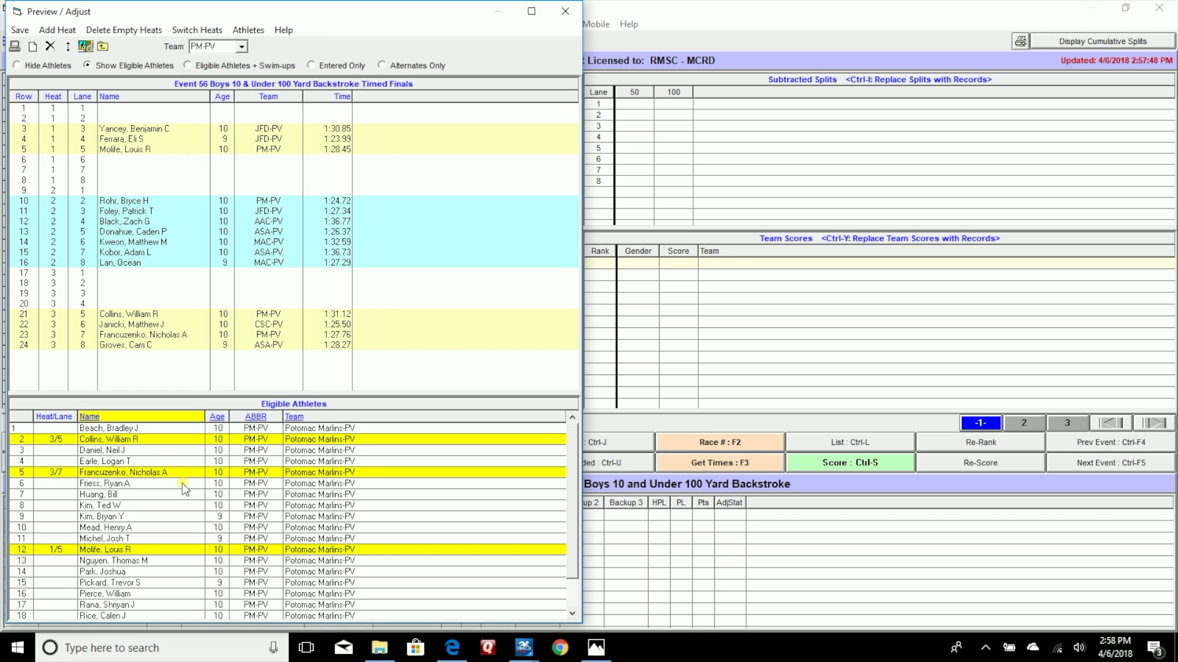
# Try to place the deck-seeded swimmer from the eligible athletes into heat 1, lane 6.
pyautogui.doubleClick(125, 429)
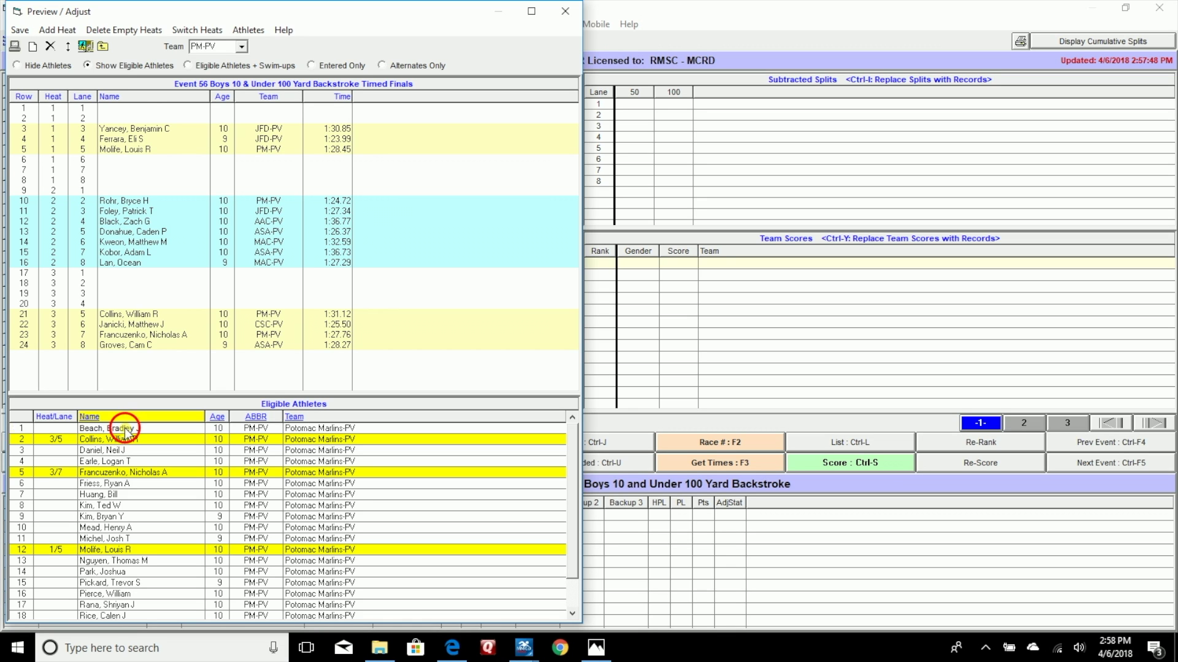
pyautogui.moveTo(146, 149); pyautogui.dragTo(146, 170)
pyautogui.doubleClick(146, 152)
pyautogui.click(623, 237)
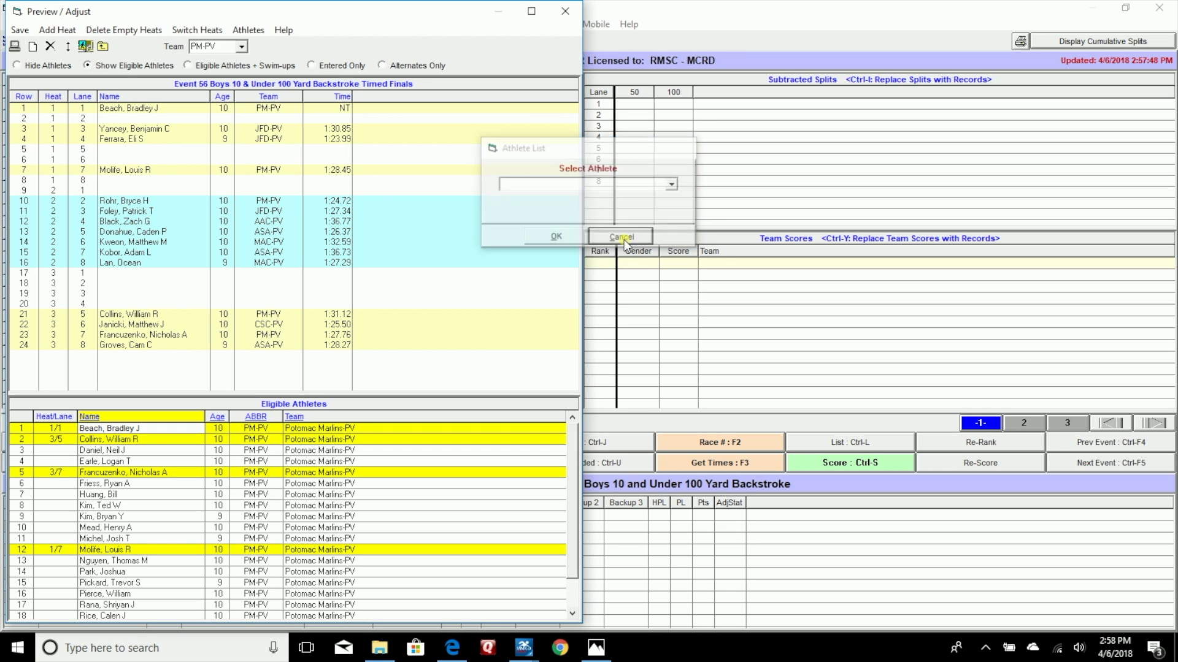
# Scratch the swimmer from heat 1, lane 1 and move the lane 7 swimmer back to lane 5.
pyautogui.doubleClick(137, 109)
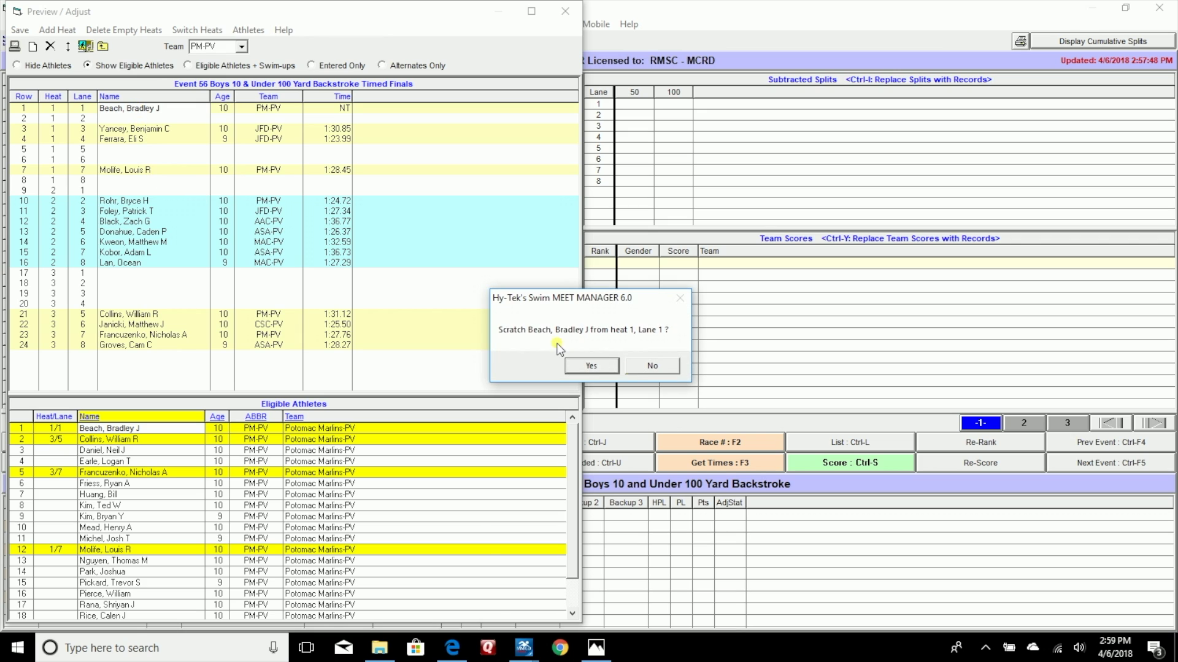
pyautogui.press('Return')
pyautogui.moveTo(138, 168); pyautogui.dragTo(154, 150)
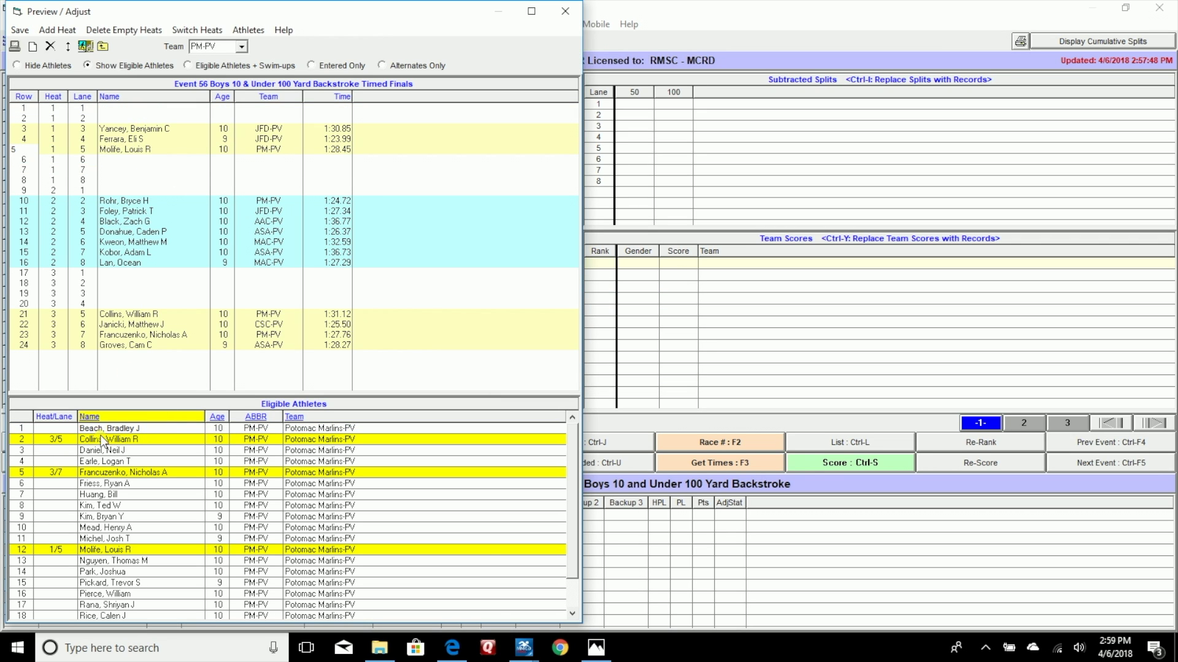
# Assign the deck-seeded swimmer from the eligible athletes to heat 1, lane 6 and save the adjusted heats.
pyautogui.moveTo(104, 429); pyautogui.dragTo(147, 160)
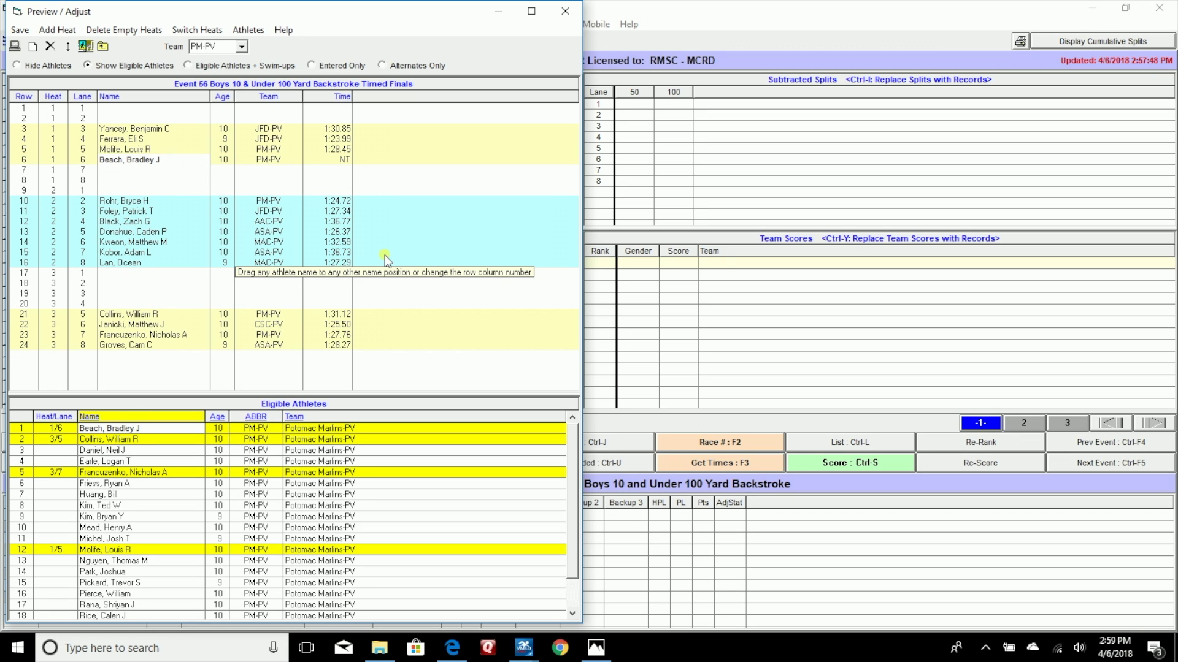
pyautogui.click(20, 30)
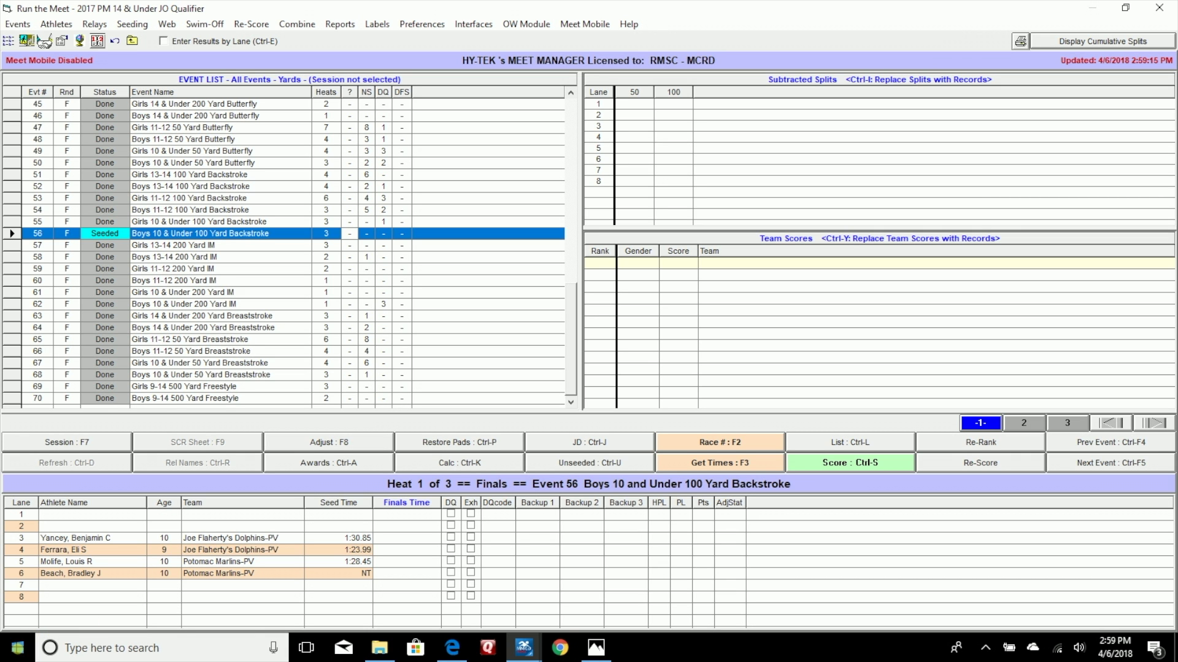
pyautogui.click(22, 649)
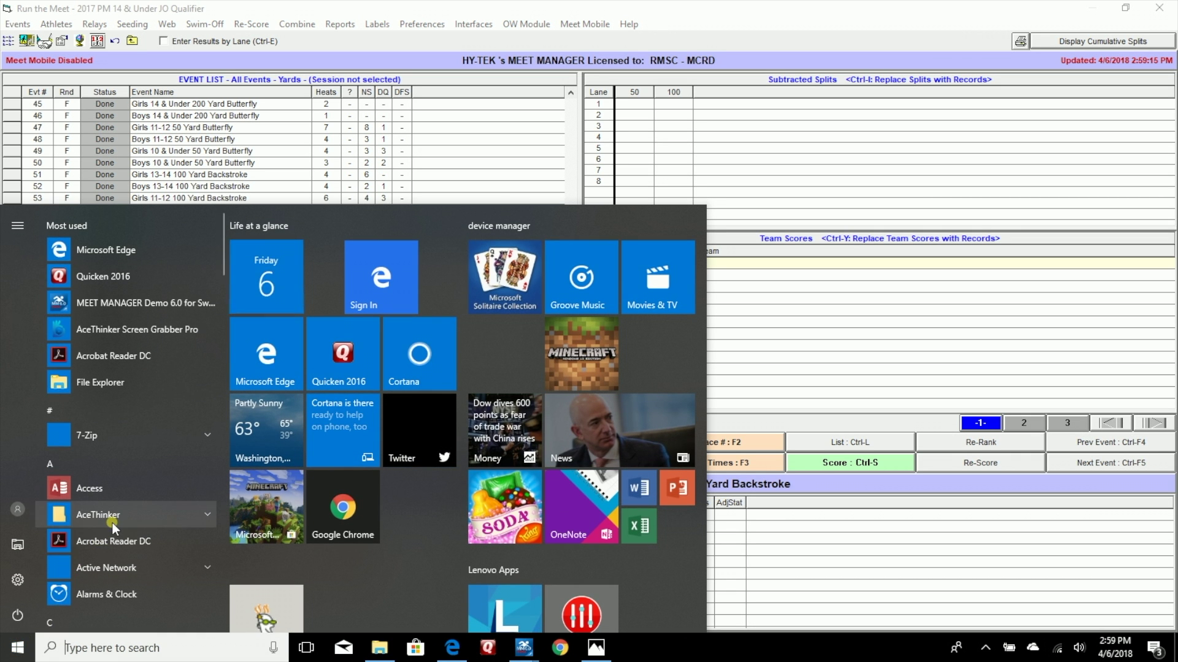